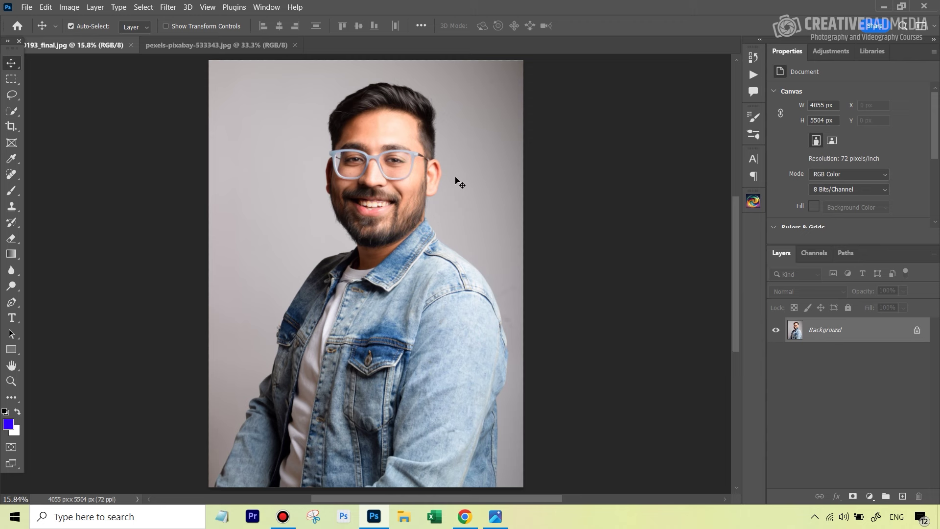
Select the man as the subject, then invert the selection to get the grey backdrop.
left_click(149, 11)
left_click(177, 143)
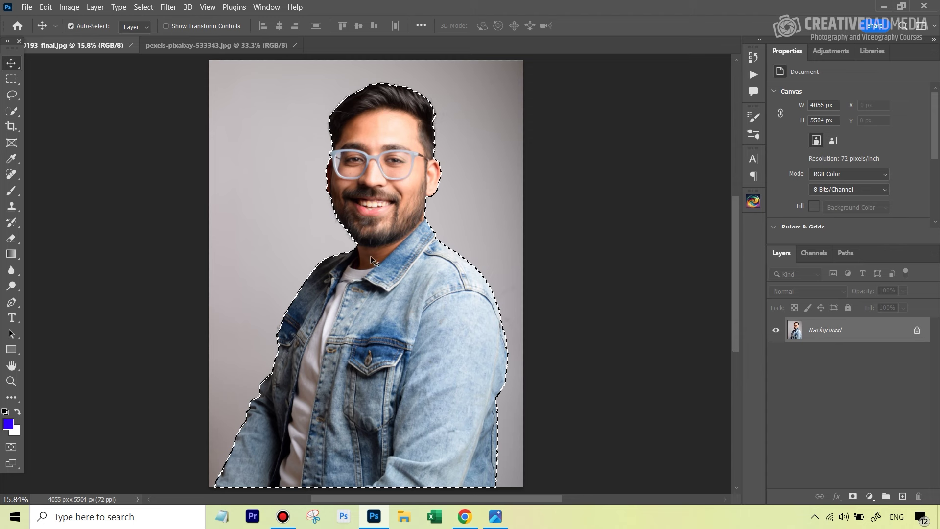
left_click(143, 8)
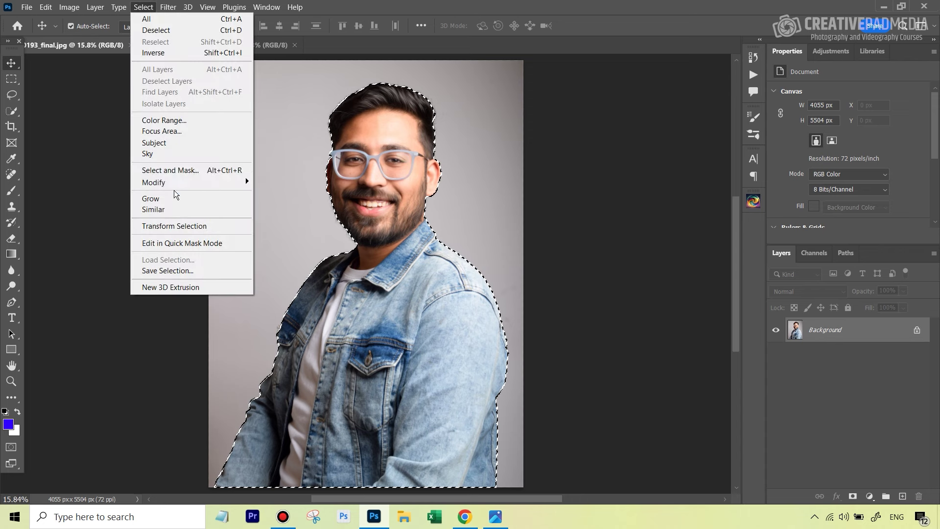
left_click(177, 52)
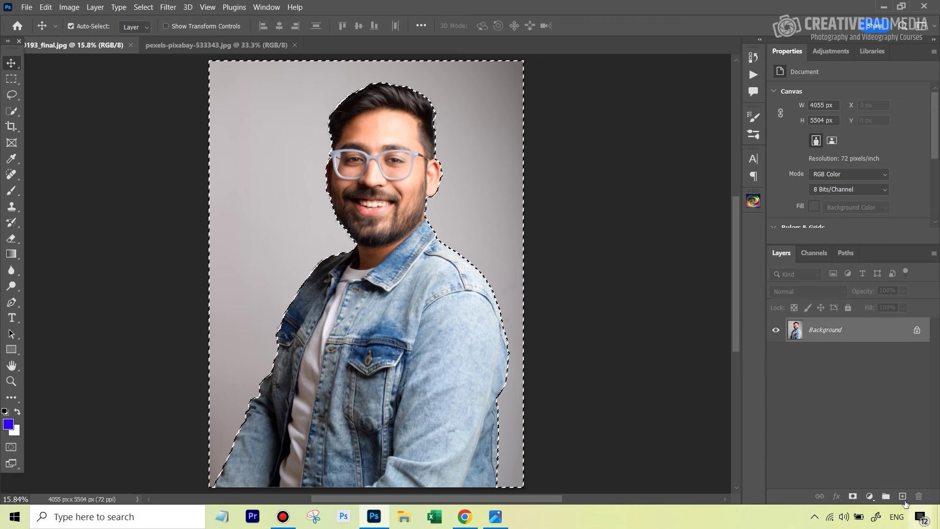
Add a Solid Color fill layer, Color Fill 1, in a dark blue.
left_click(870, 496)
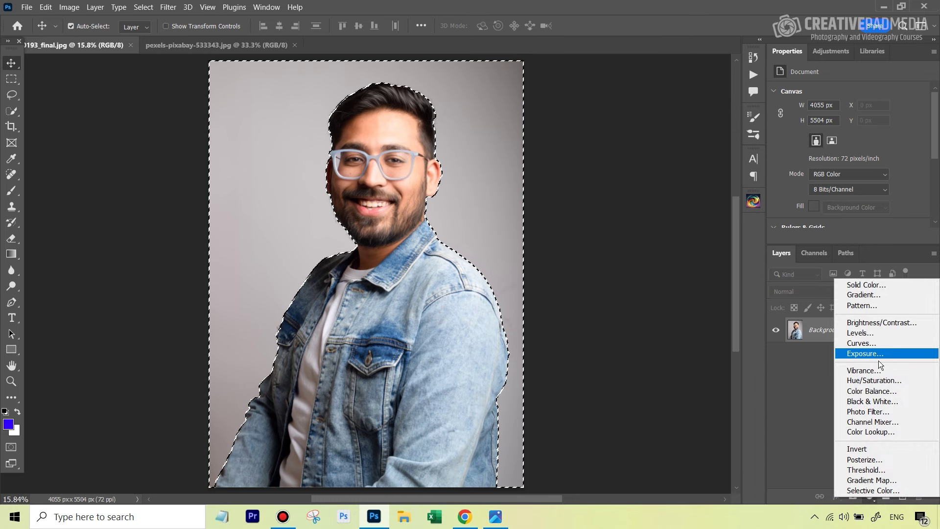
left_click(868, 285)
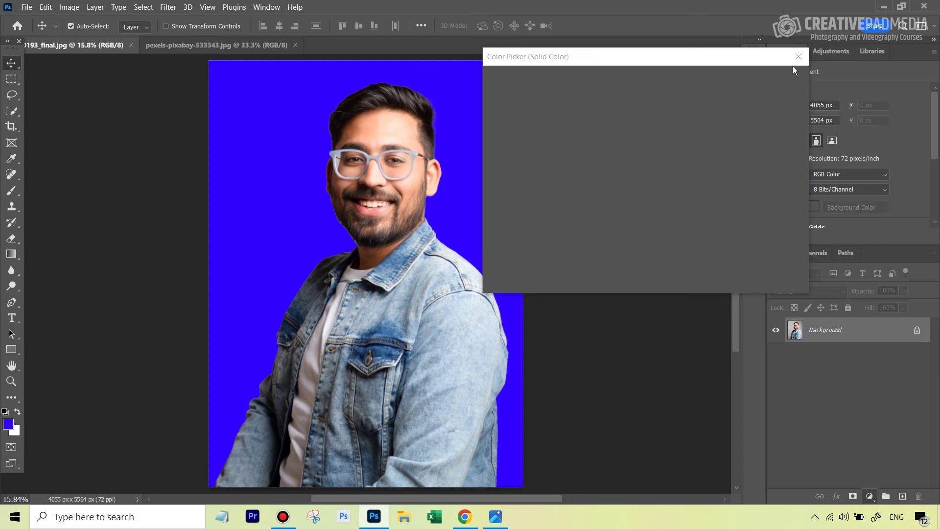
mouse_move(657, 144)
left_mouse_down()
mouse_move(658, 153)
mouse_move(629, 157)
mouse_move(644, 114)
mouse_move(643, 133)
left_mouse_up()
left_click(632, 168)
left_click(781, 79)
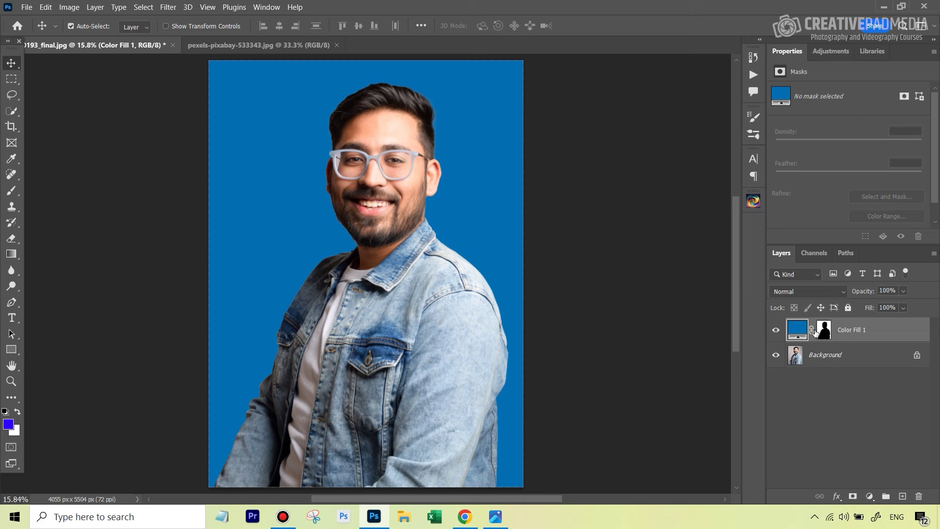
Set Color Fill 1 to Multiply and toggle its visibility to compare with the original.
left_click(801, 292)
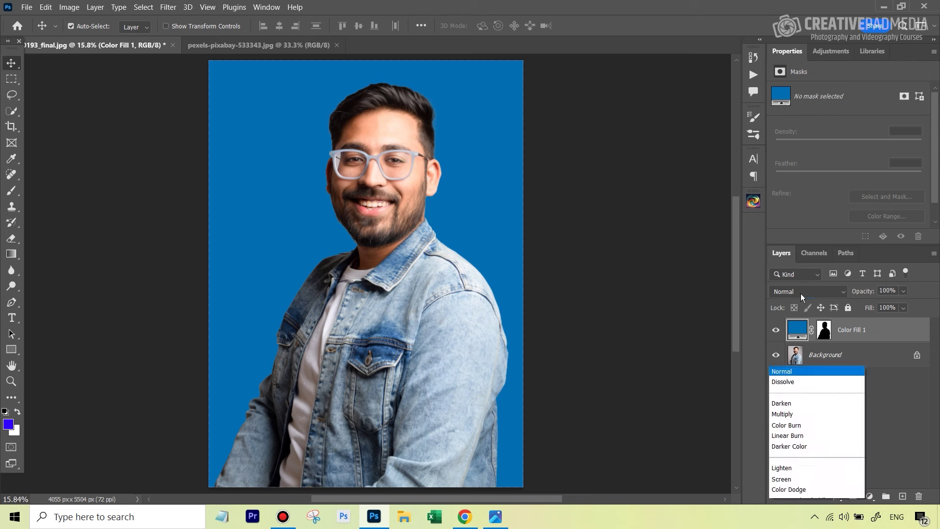
left_click(796, 198)
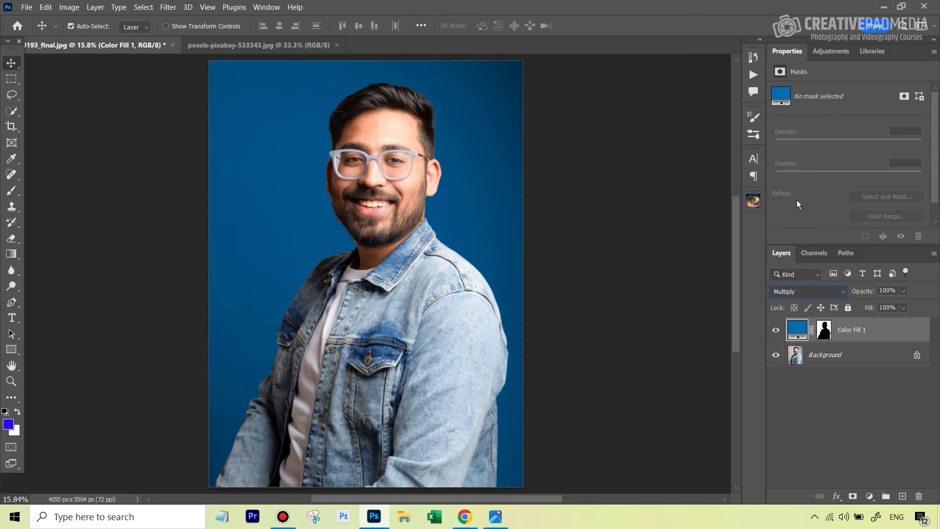
left_click(776, 330)
left_click(776, 332)
left_click(776, 330)
left_click(776, 331)
Recolor the fill to mid-blue #4286ba after trying green and magenta.
double_click(797, 333)
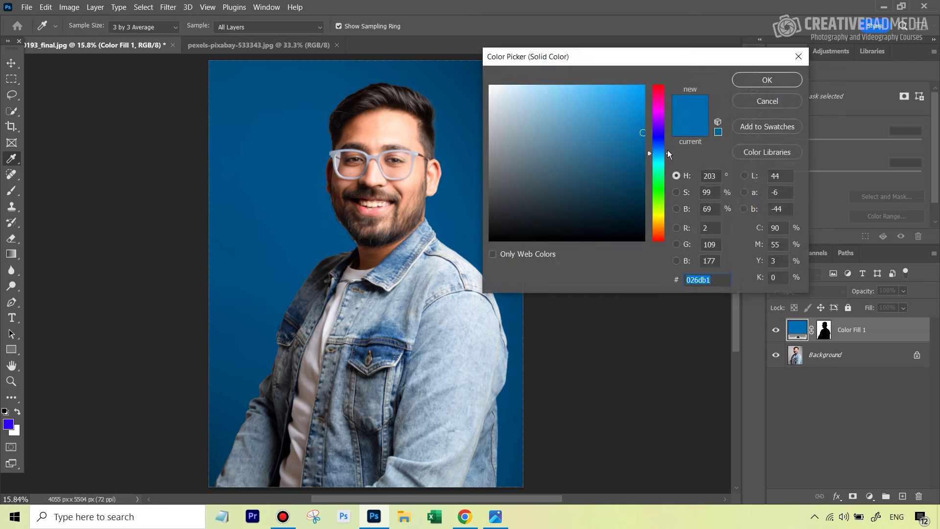
left_click_drag(647, 135, 645, 146)
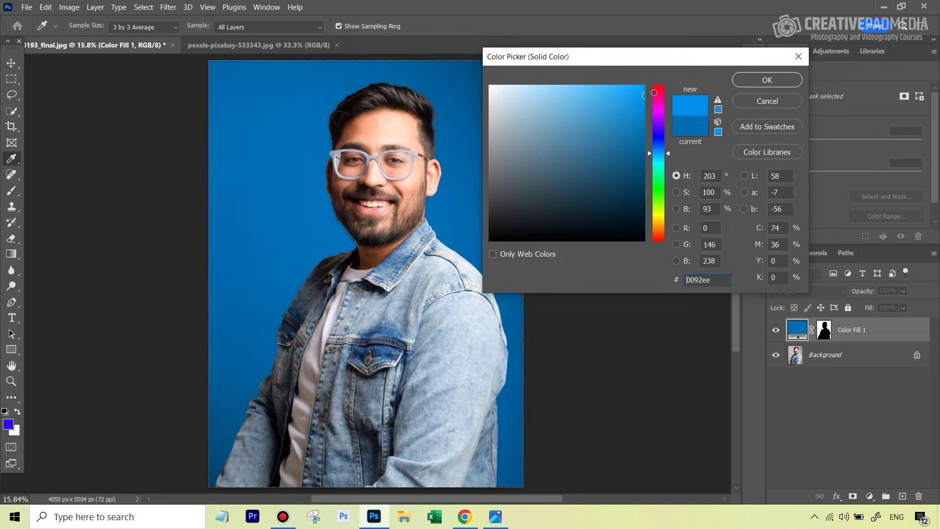
left_click(663, 208)
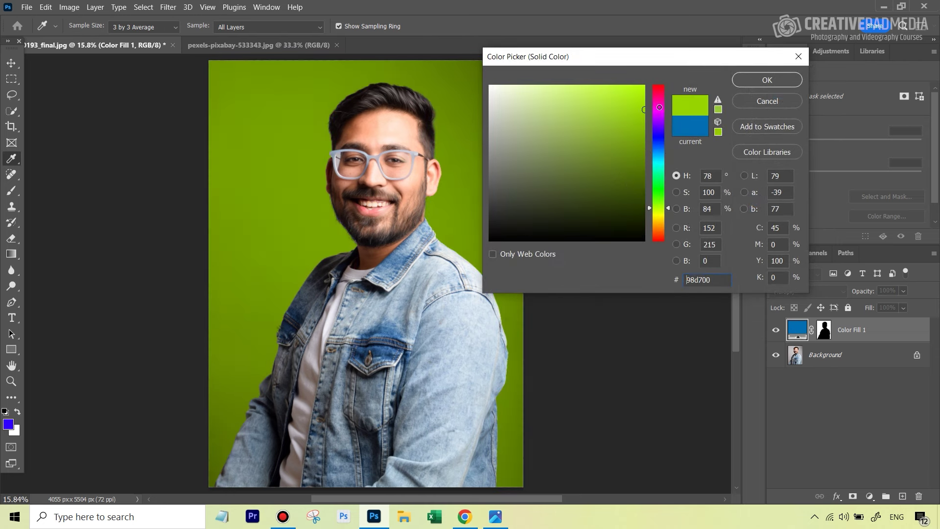
mouse_move(657, 116)
left_mouse_down()
mouse_move(655, 101)
mouse_move(627, 147)
mouse_move(661, 80)
mouse_move(555, 86)
left_mouse_up()
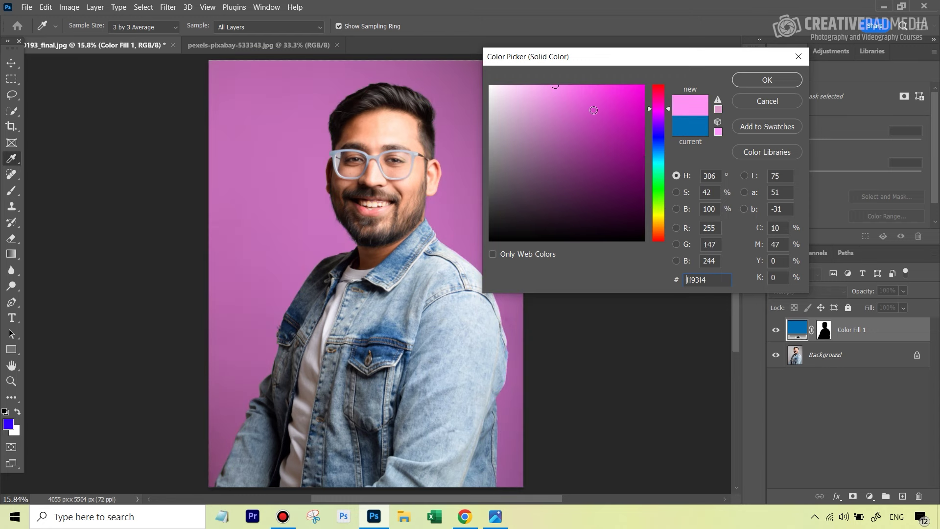
left_click(659, 152)
mouse_move(627, 152)
left_mouse_down()
mouse_move(636, 158)
mouse_move(591, 127)
left_mouse_up()
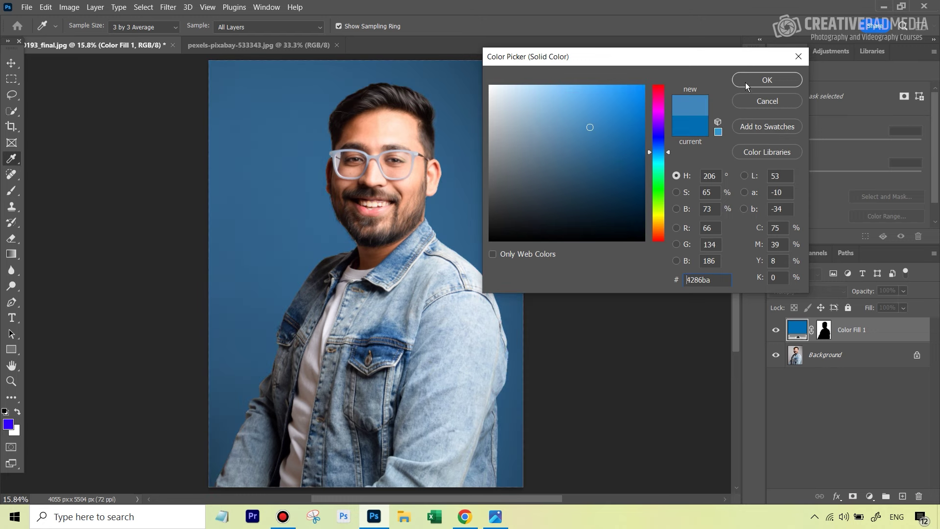
left_click(767, 80)
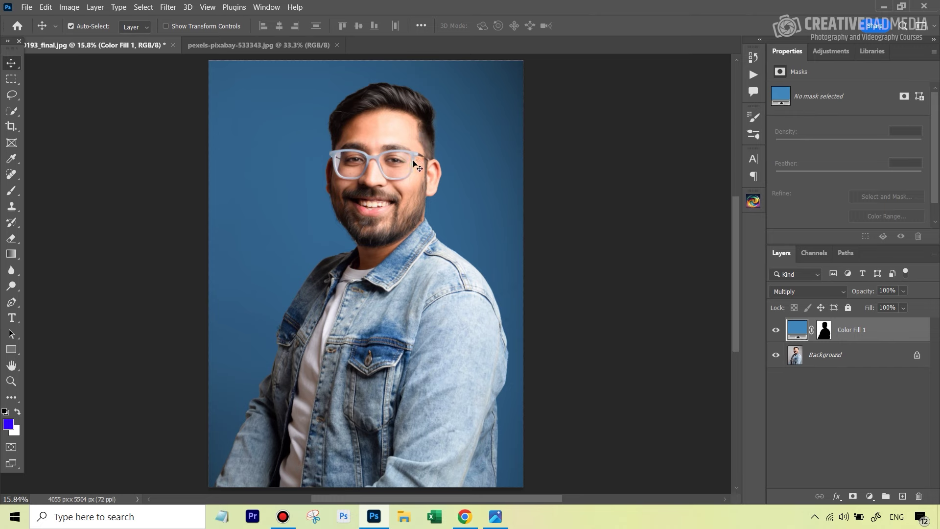
Zoom in on the beard, then switch to the pexels-pixabay-533343.jpg apple document.
key("z")
left_click_drag(387, 200, 433, 191)
key("v")
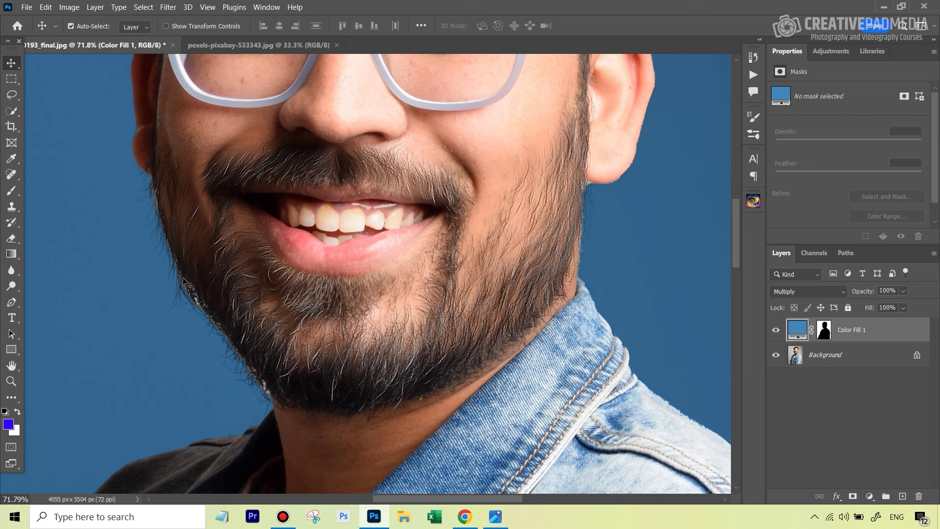
left_click(259, 47)
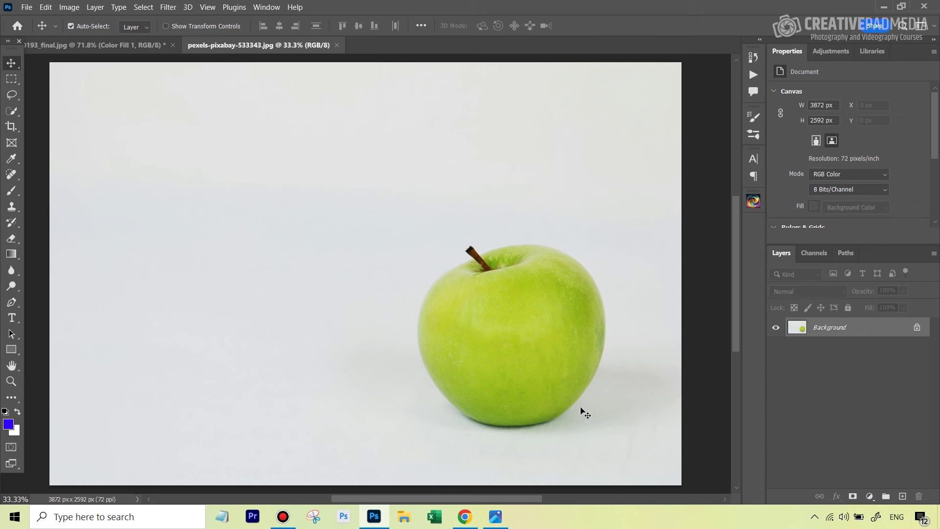
Select the apple as the subject and invert to select the white backdrop.
left_click(141, 7)
left_click(188, 143)
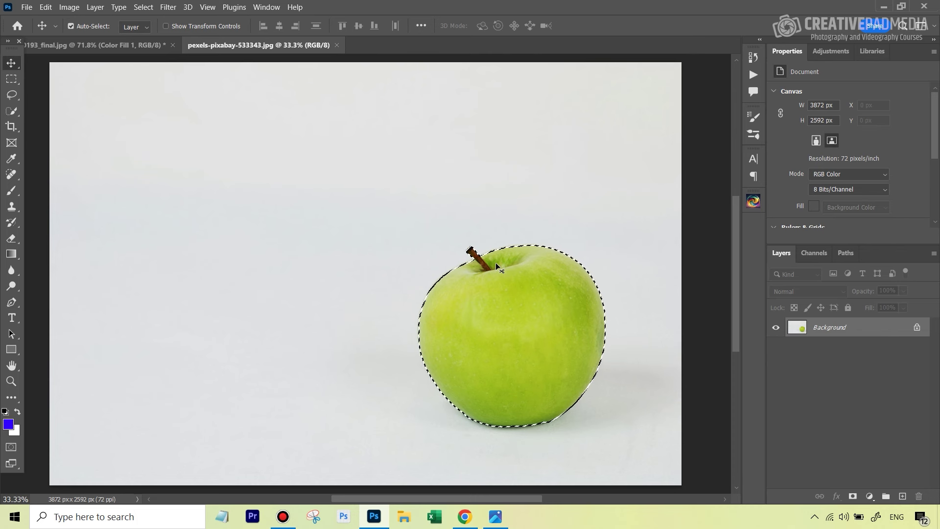
left_click(143, 8)
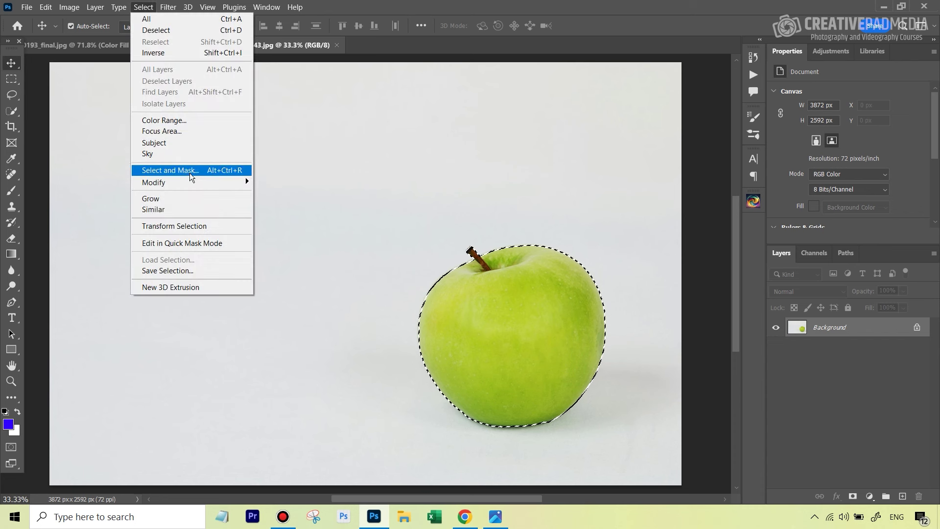
left_click(178, 54)
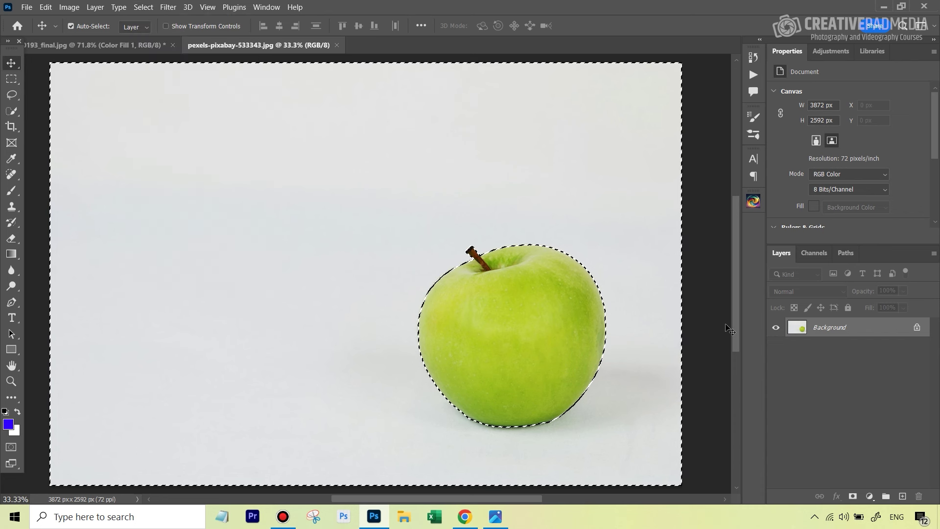
Add a blue (3000ff) Solid Color fill layer in Multiply mode.
left_click(870, 496)
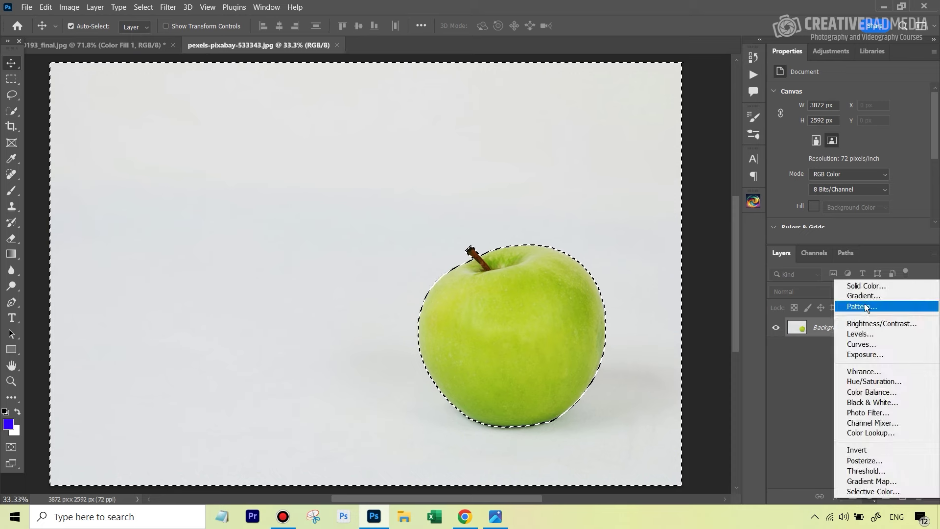
left_click(870, 289)
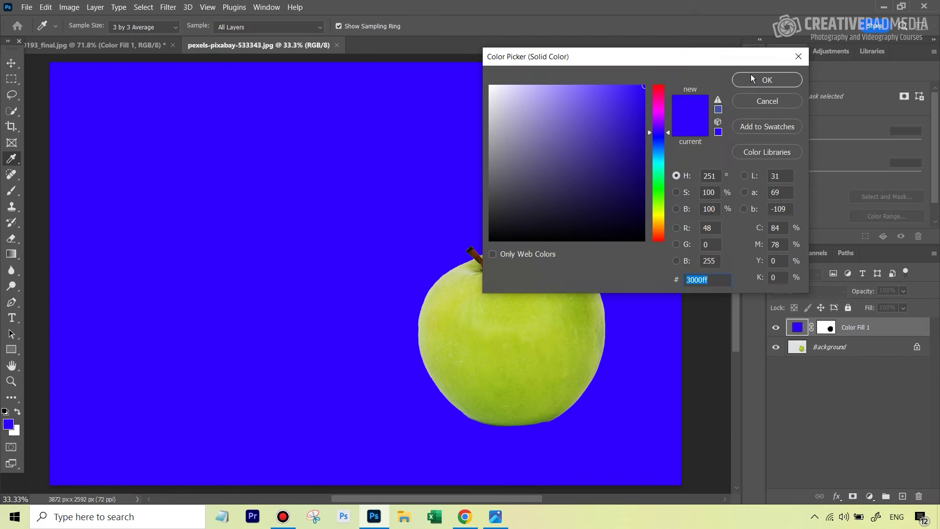
left_click(764, 80)
left_click(839, 290)
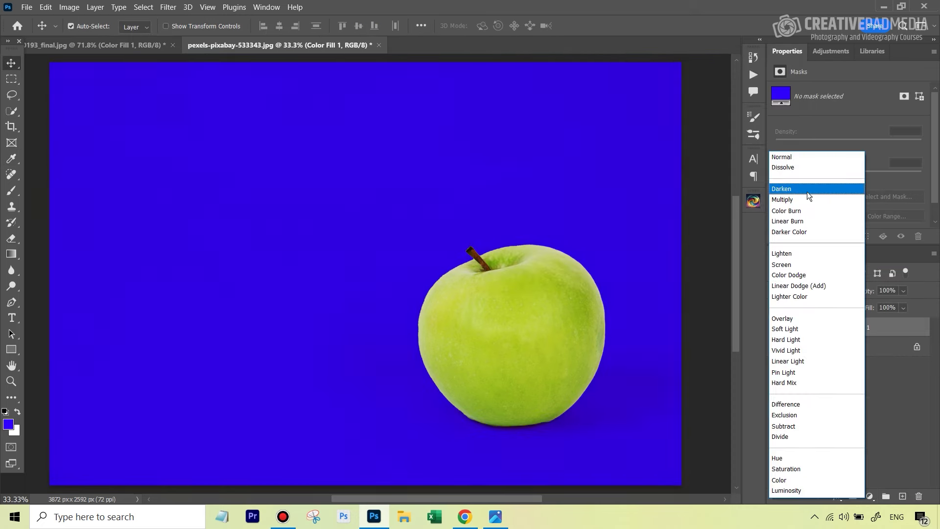
left_click(809, 203)
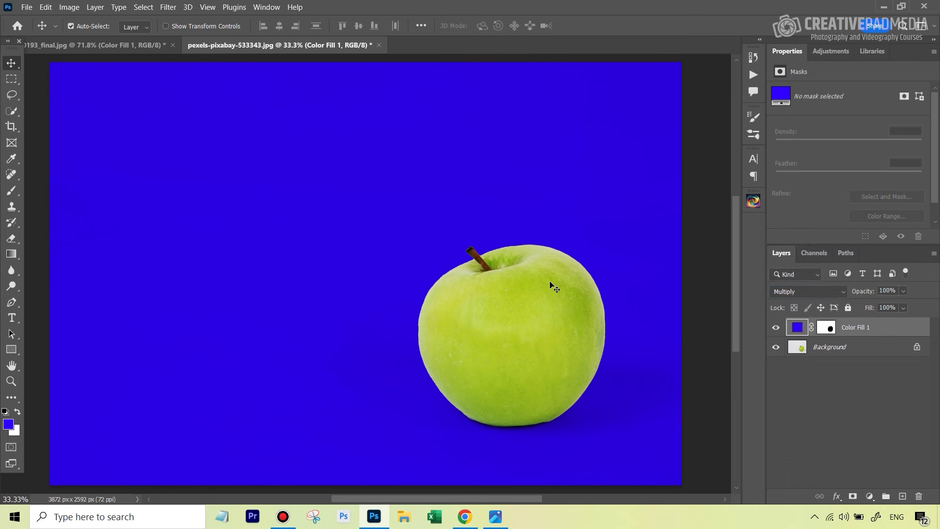
key("ctrl+Tab")
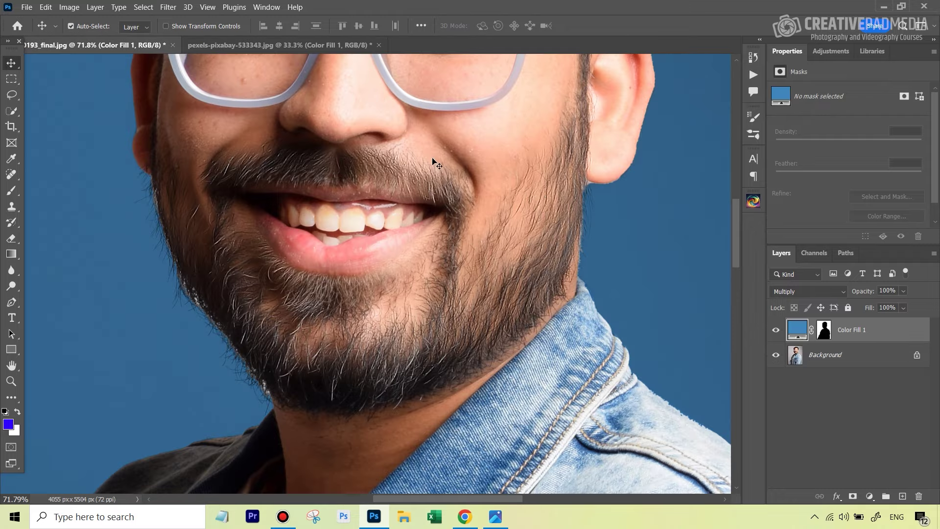
key("ctrl+minus")
key("ctrl+minus")
key("ctrl+minus")
key("ctrl+minus")
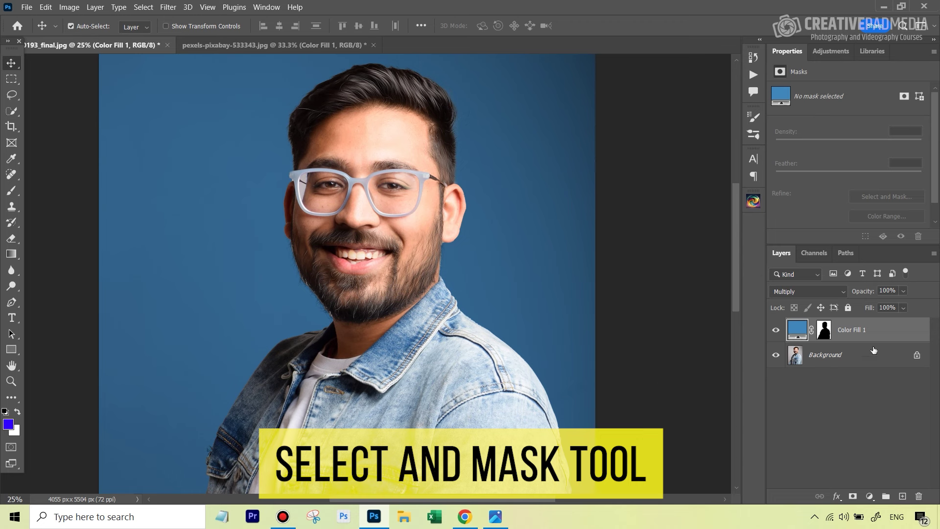
Target the Color Fill 1 mask and open Select and Mask on it.
left_click(826, 326)
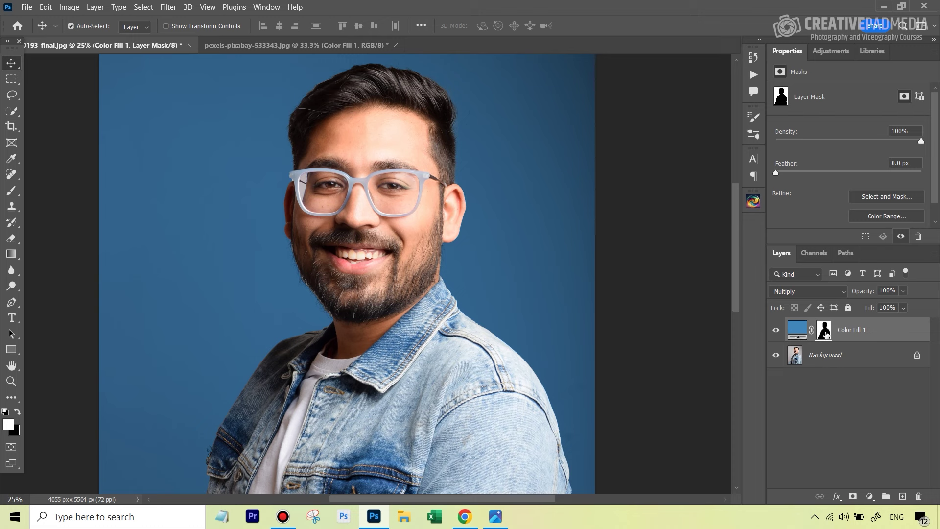
left_click(143, 7)
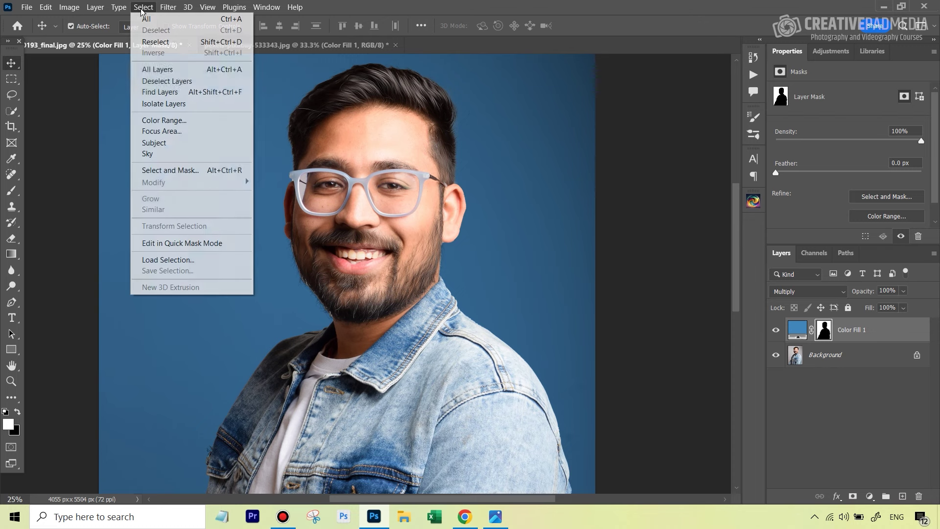
left_click(191, 171)
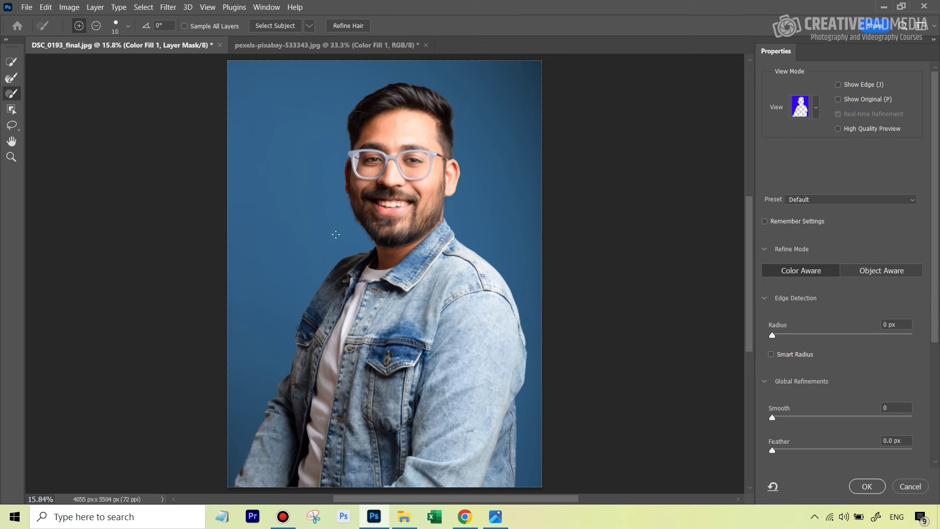
Zoom in and paint the beard's left edge with the Refine Edge Brush.
key("z")
left_click_drag(358, 215, 427, 192)
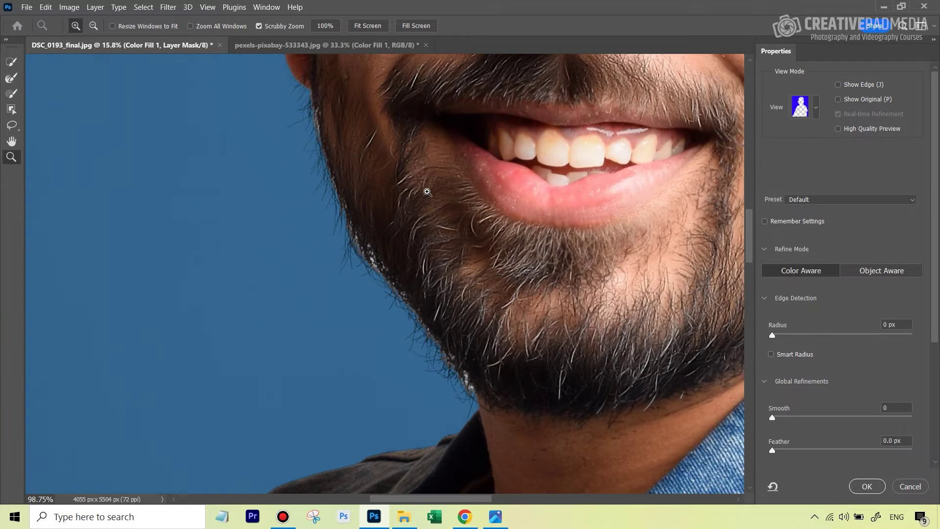
key("r")
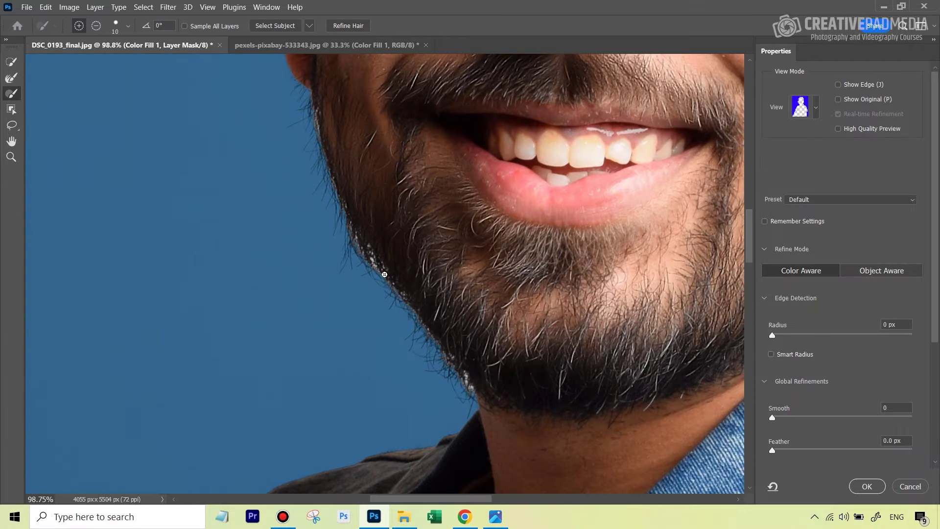
left_click(15, 79)
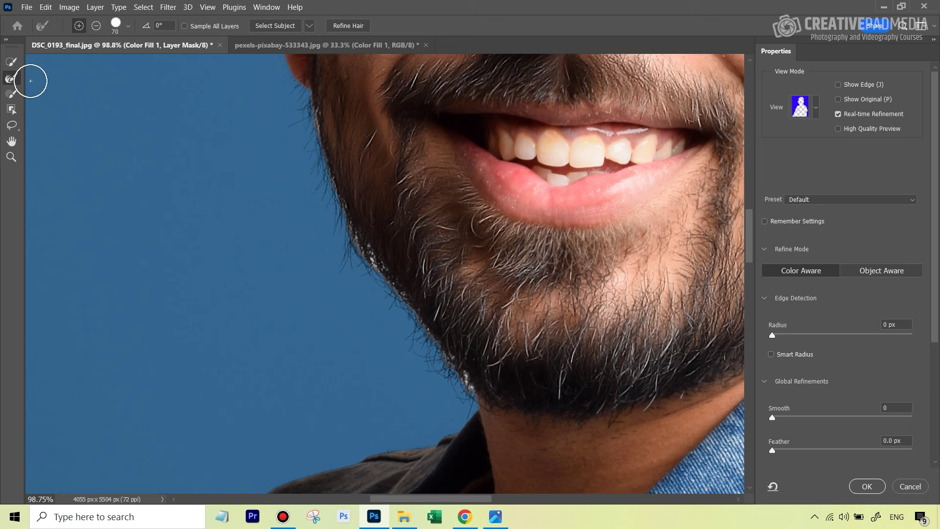
mouse_move(331, 136)
left_mouse_down()
mouse_move(334, 188)
mouse_move(374, 278)
mouse_move(457, 385)
mouse_move(459, 367)
mouse_move(372, 250)
mouse_move(314, 116)
mouse_move(325, 168)
mouse_move(379, 276)
mouse_move(473, 404)
mouse_move(475, 387)
mouse_move(431, 323)
mouse_move(373, 257)
mouse_move(315, 114)
mouse_move(355, 219)
mouse_move(391, 277)
mouse_move(374, 251)
mouse_move(369, 256)
mouse_move(380, 273)
mouse_move(356, 213)
mouse_move(326, 178)
mouse_move(407, 296)
mouse_move(501, 402)
mouse_move(480, 380)
left_mouse_up()
Set the edge detection radius to 7 px, zoom out, and turn on Show Edge.
left_click_drag(774, 335, 807, 334)
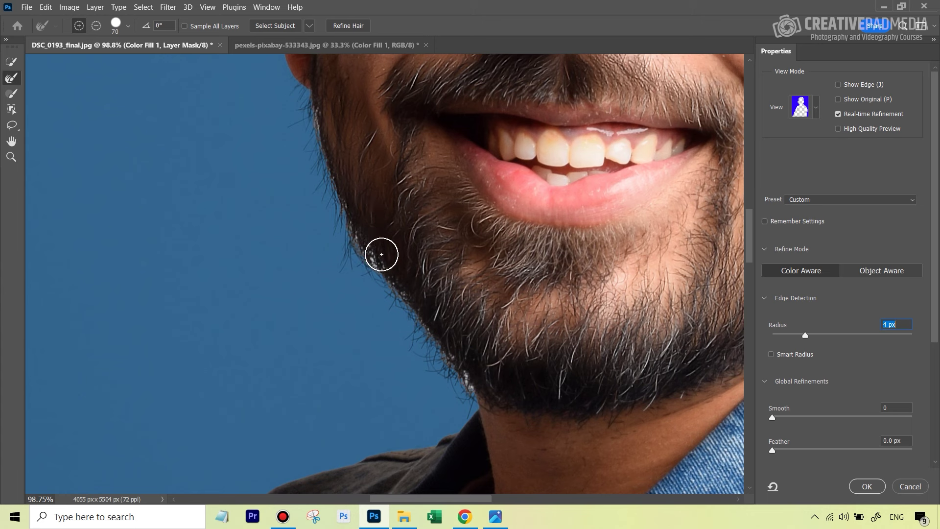
left_click_drag(805, 334, 816, 334)
key("z")
left_click_drag(598, 87, 583, 94)
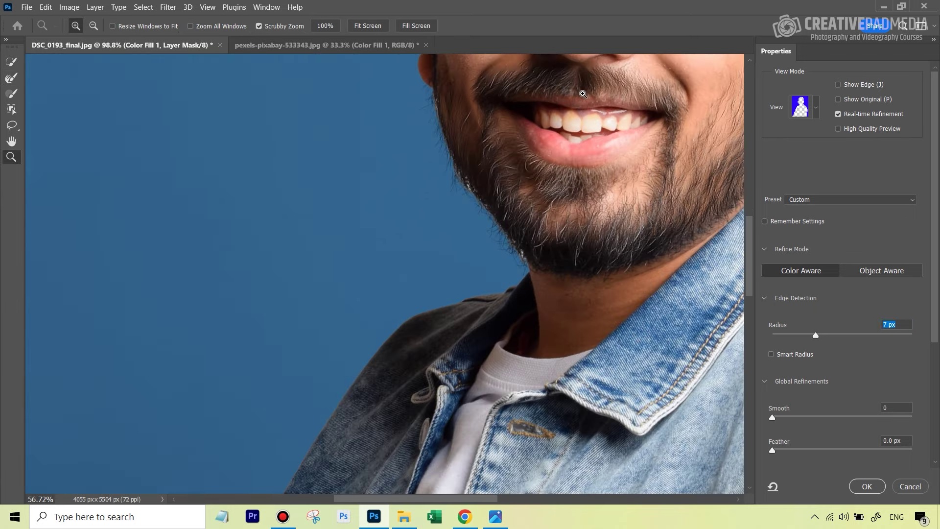
left_click_drag(751, 260, 751, 223)
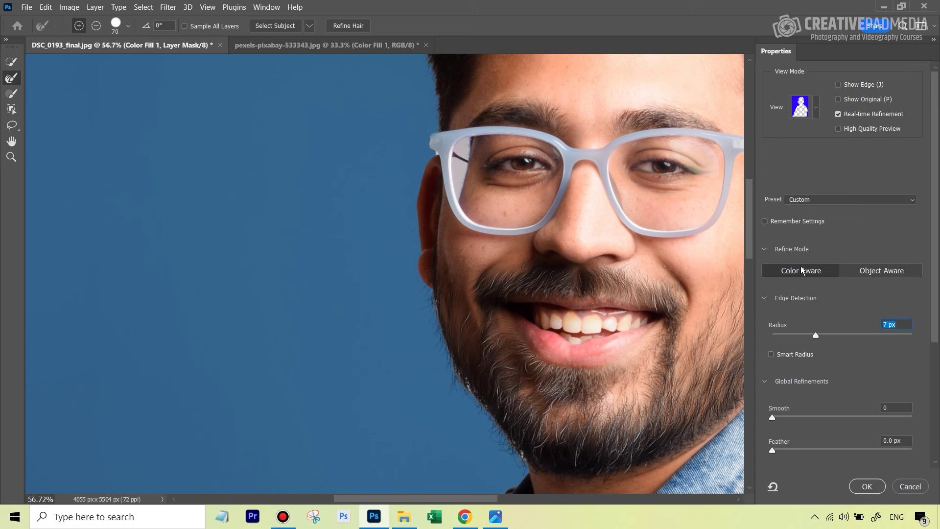
left_click(838, 86)
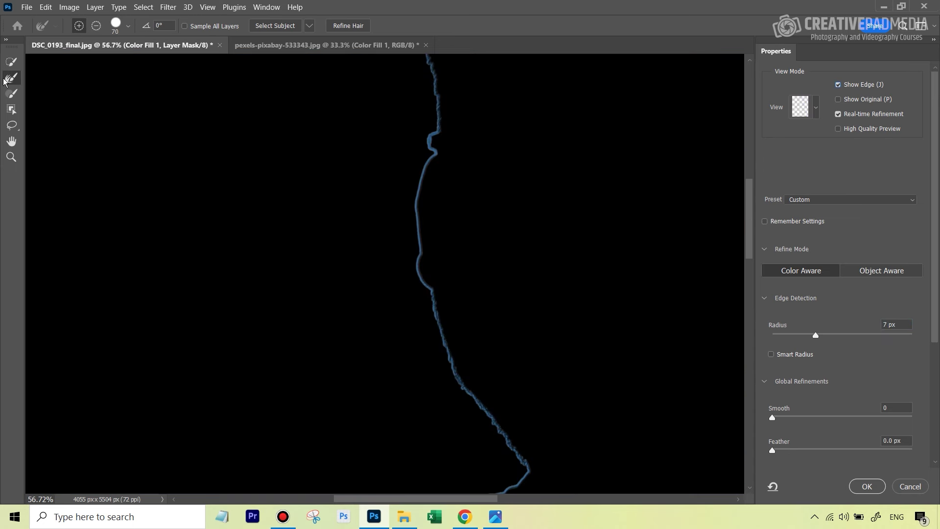
Smooth the mask edge along the jaw with the Refine Edge Brush.
left_click_drag(430, 69, 425, 153)
left_click_drag(750, 228, 750, 241)
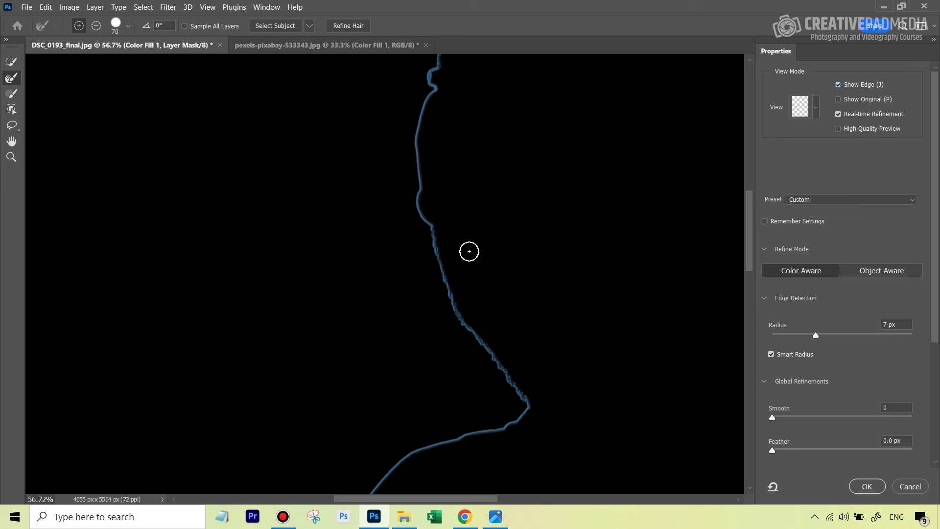
scroll(740, 230, "up", 5)
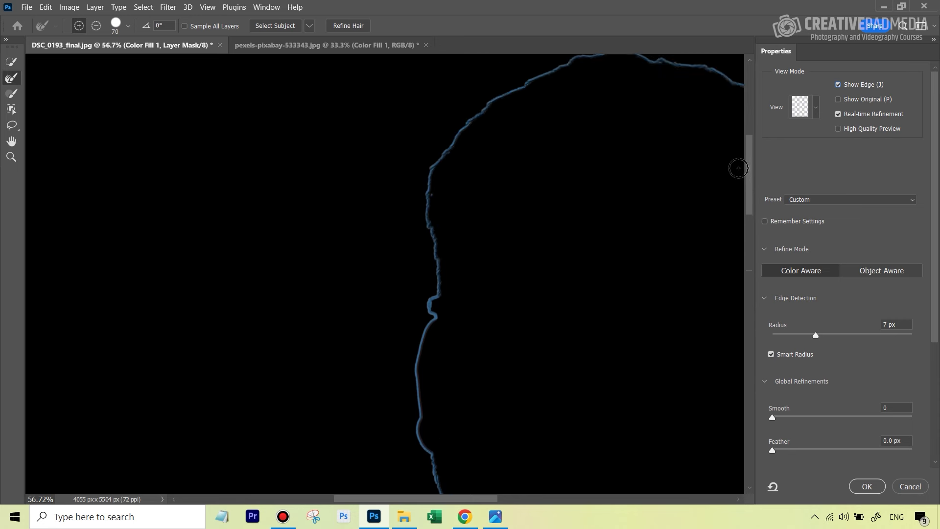
scroll(736, 226, "down", 6)
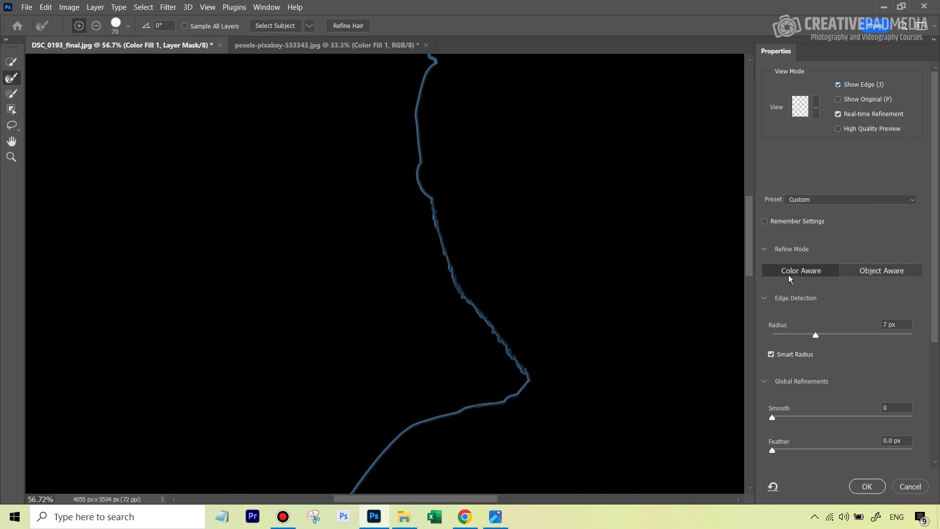
scroll(489, 303, "down", 5)
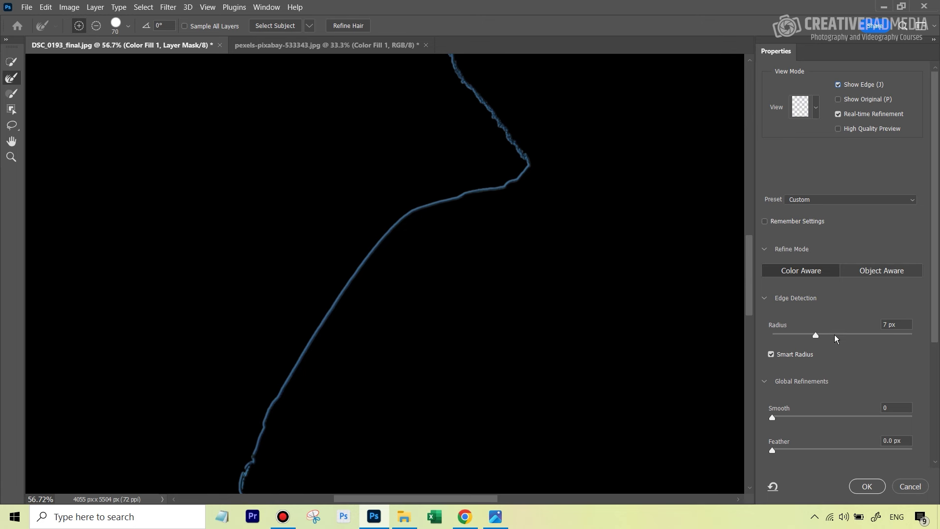
Settle the Smart Radius edge radius at 16 px after trying 22, 45 and 35, then hide Show Edge.
left_click(837, 334)
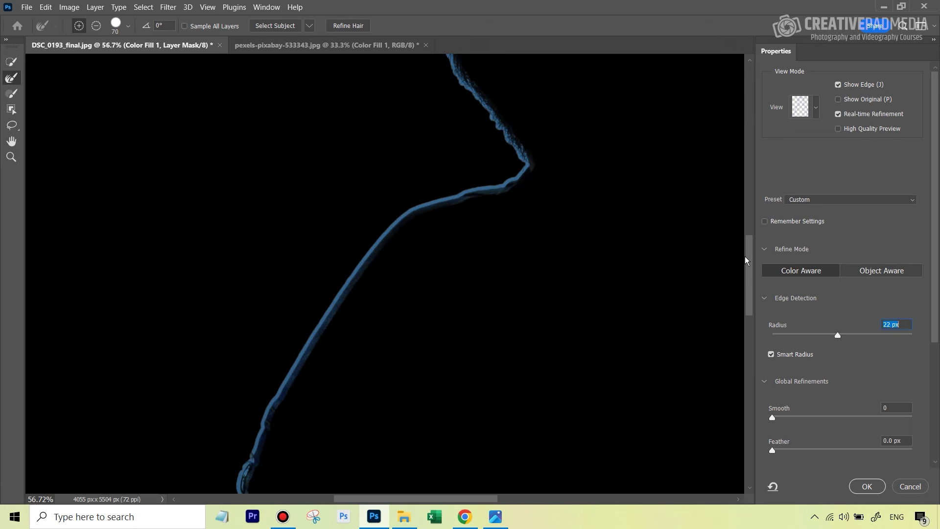
left_click_drag(748, 266, 748, 220)
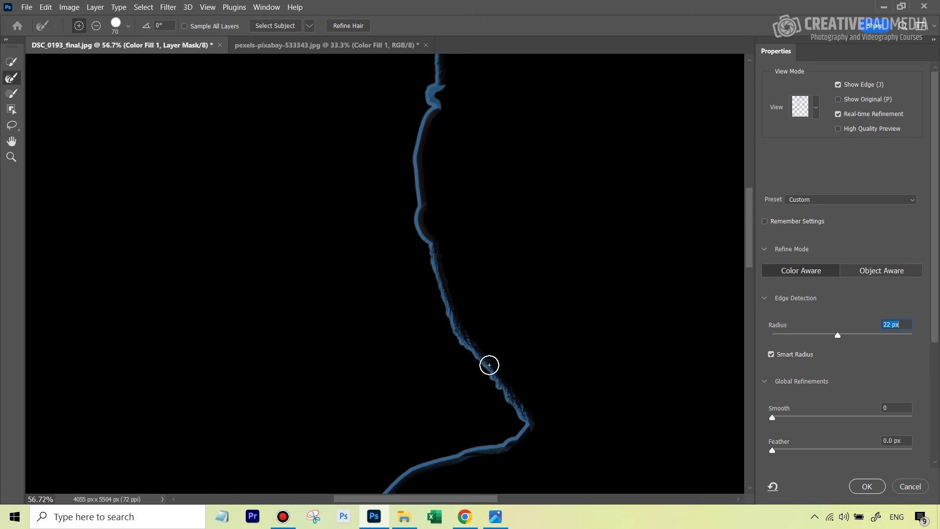
left_click(856, 334)
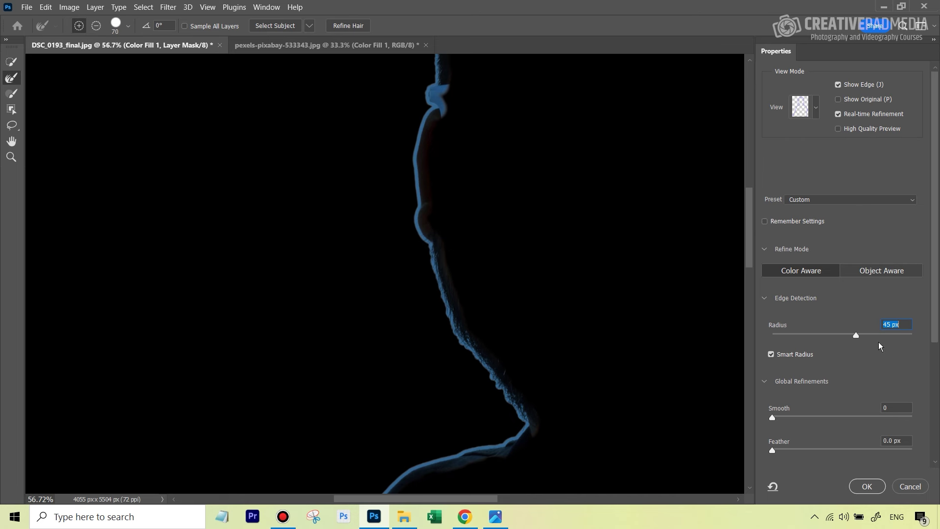
left_click(848, 334)
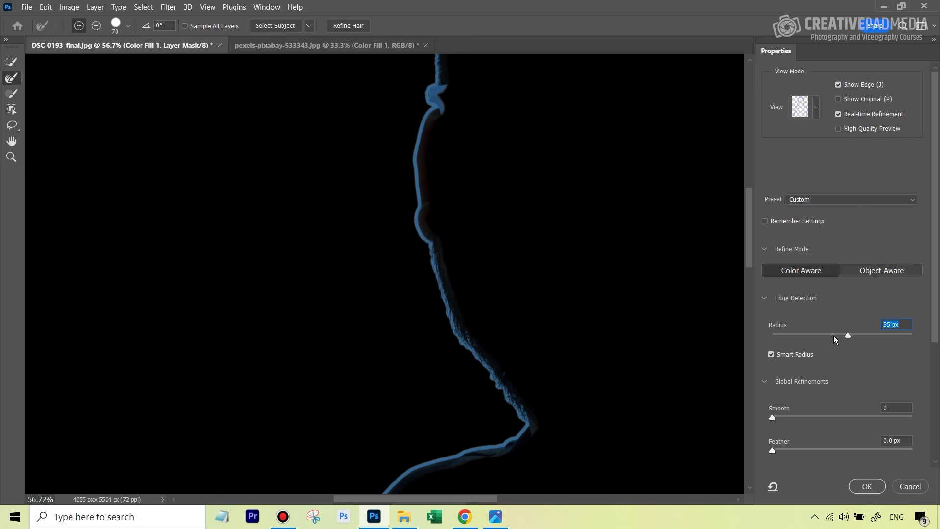
left_click(833, 335)
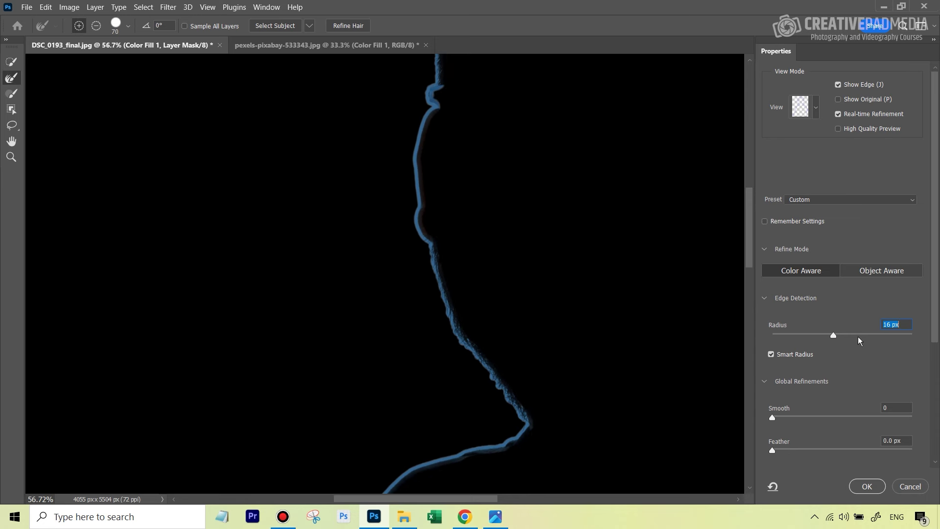
left_click(838, 86)
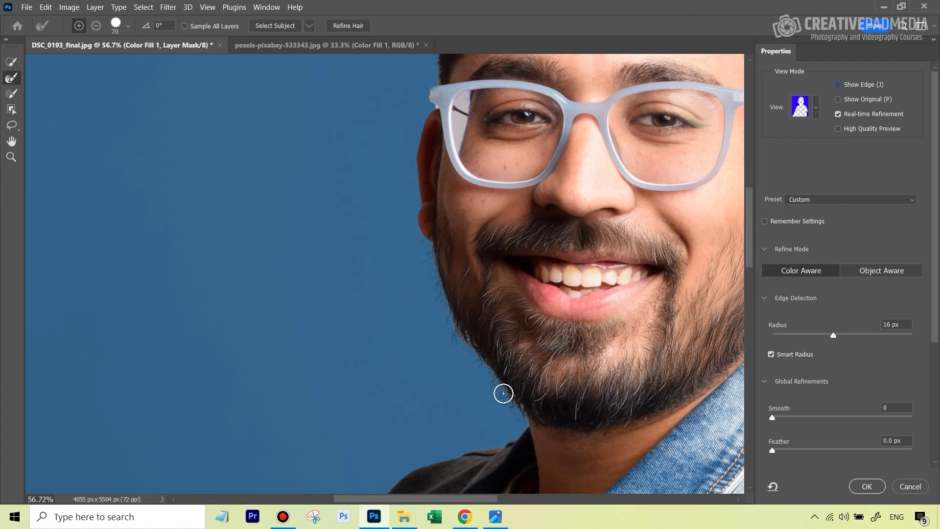
Zoom into the beard edge and toggle Show Original to compare the mask.
key("z")
left_click_drag(511, 332, 538, 330)
key("r")
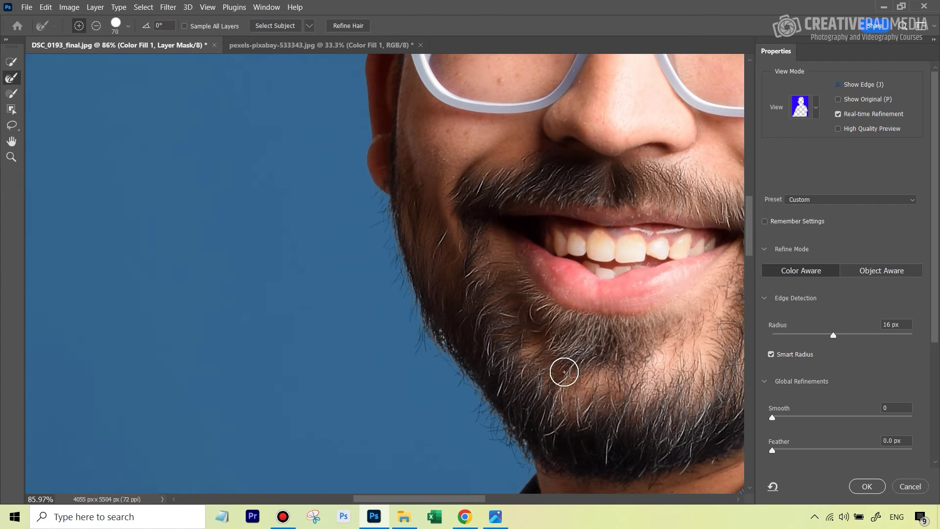
left_click(839, 100)
left_click(839, 100)
left_click(838, 101)
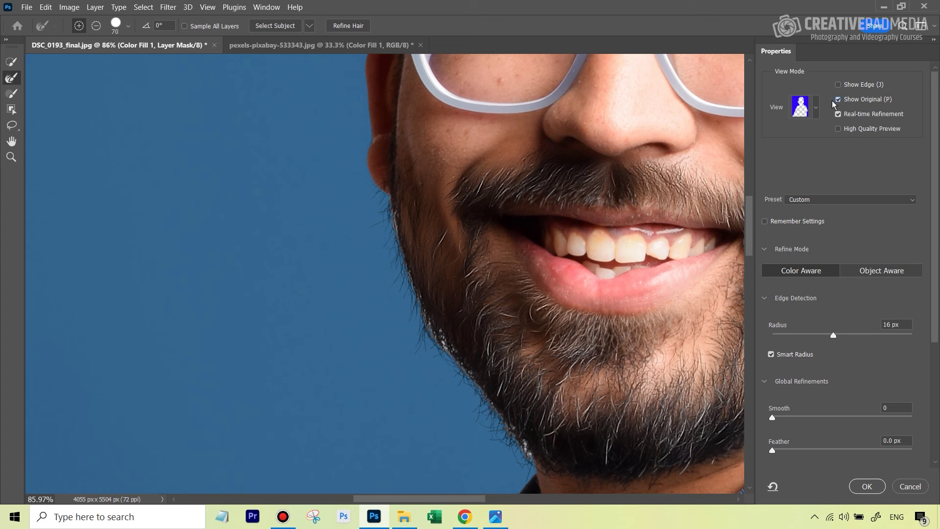
left_click(838, 100)
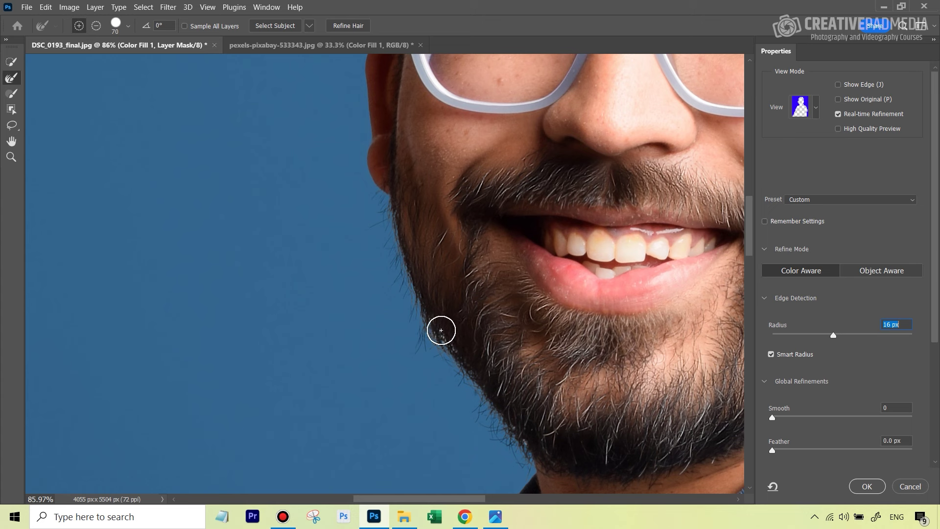
Raise the edge radius to 41 px, check the hair and jacket edges, and fit to window.
left_click(853, 335)
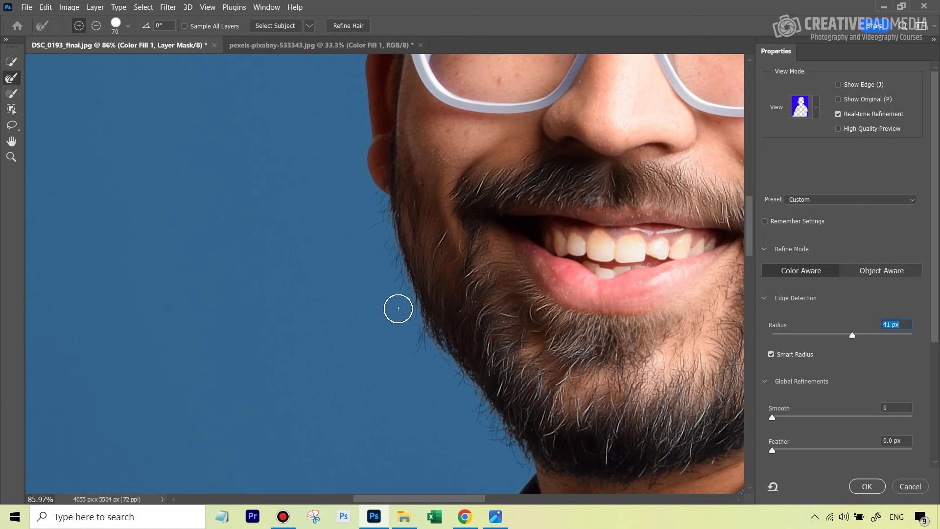
left_click(838, 99)
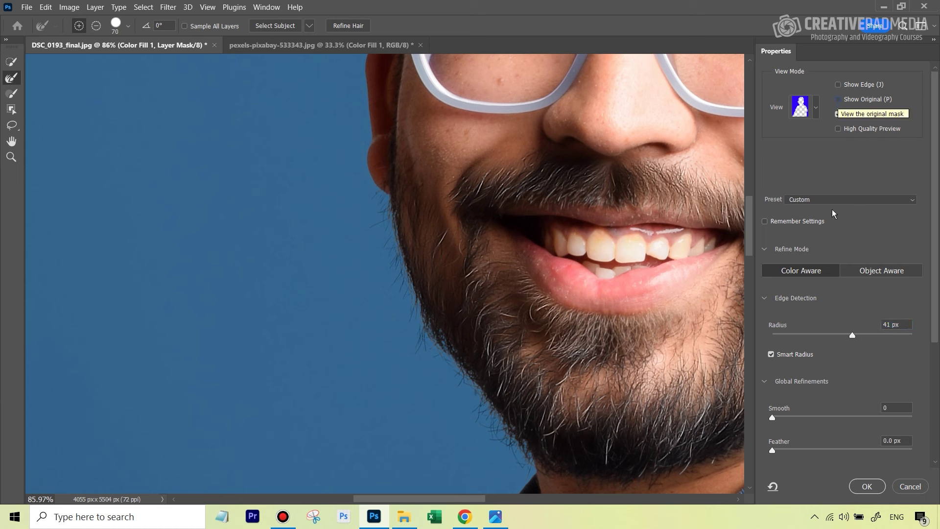
left_click_drag(750, 234, 761, 162)
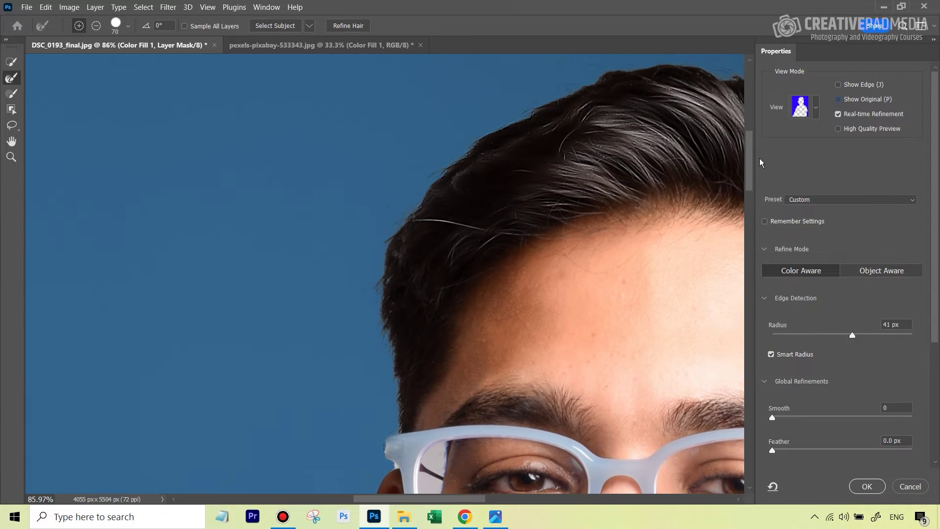
left_click_drag(426, 501, 501, 500)
left_click_drag(752, 172, 750, 280)
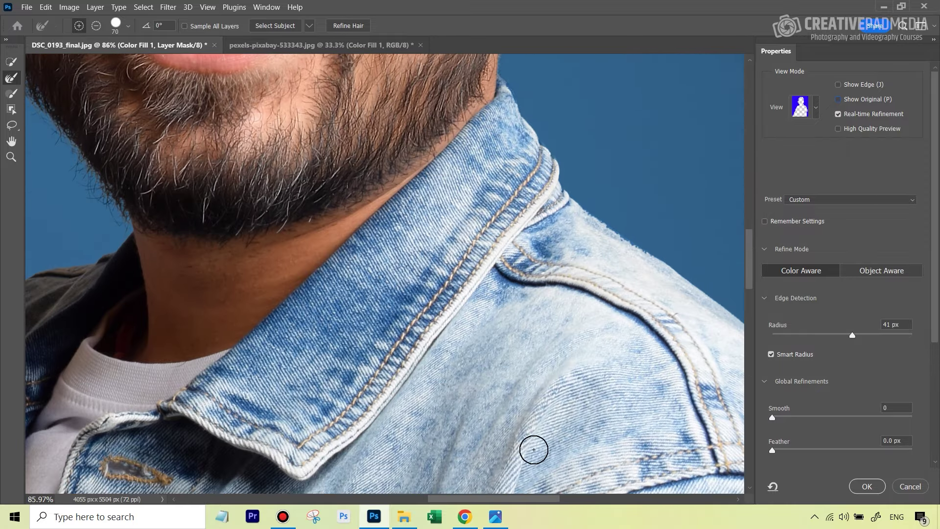
left_click_drag(522, 500, 568, 503)
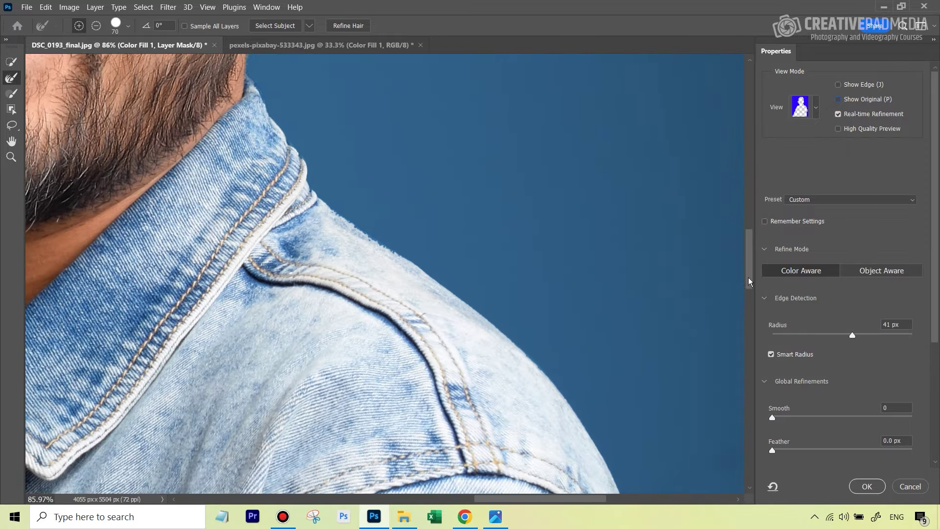
left_click_drag(750, 281, 750, 448)
left_click_drag(598, 503, 422, 492)
left_click_drag(749, 411, 770, 316)
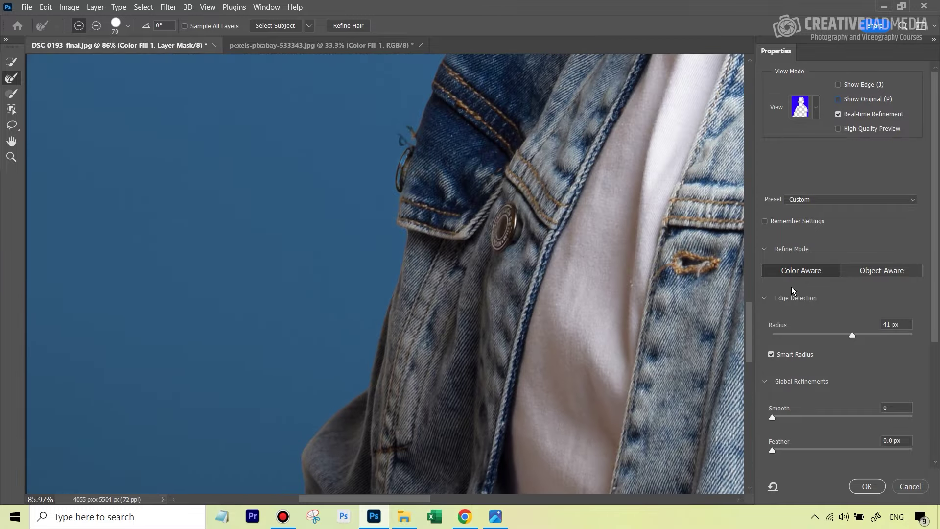
key("ctrl+0")
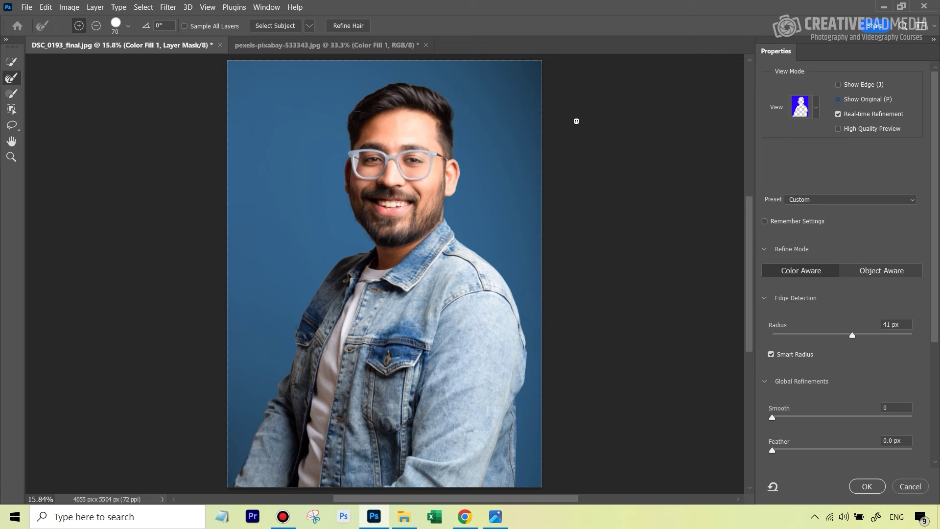
Apply the refined mask and fit the whole photo in the window.
left_click(866, 487)
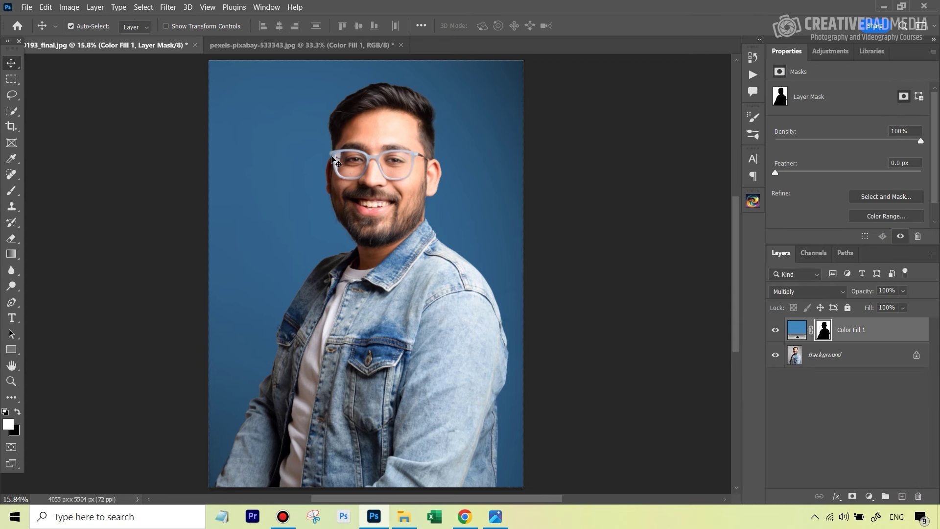
key("z")
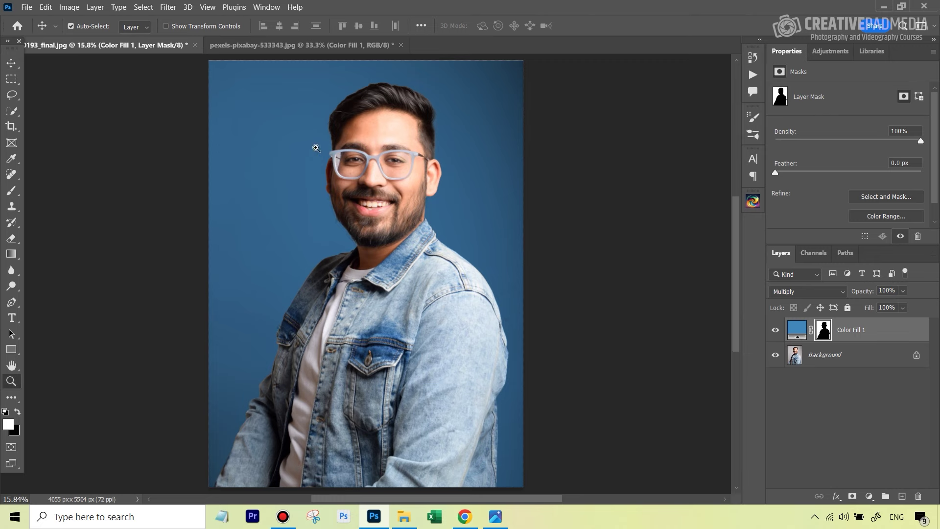
left_click_drag(334, 191, 379, 185)
key("ctrl+0")
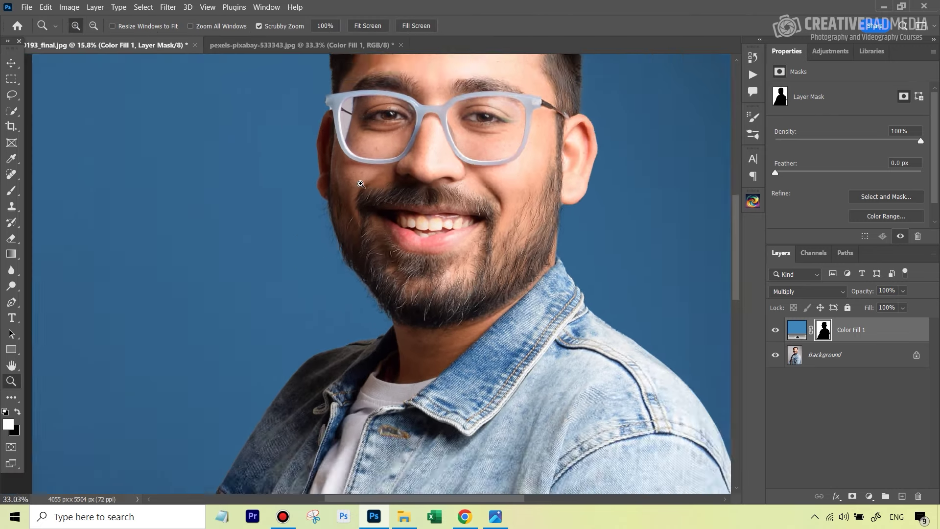
key("v")
Recolor the Color Fill 1 backdrop to dark green (119000).
left_click(795, 331)
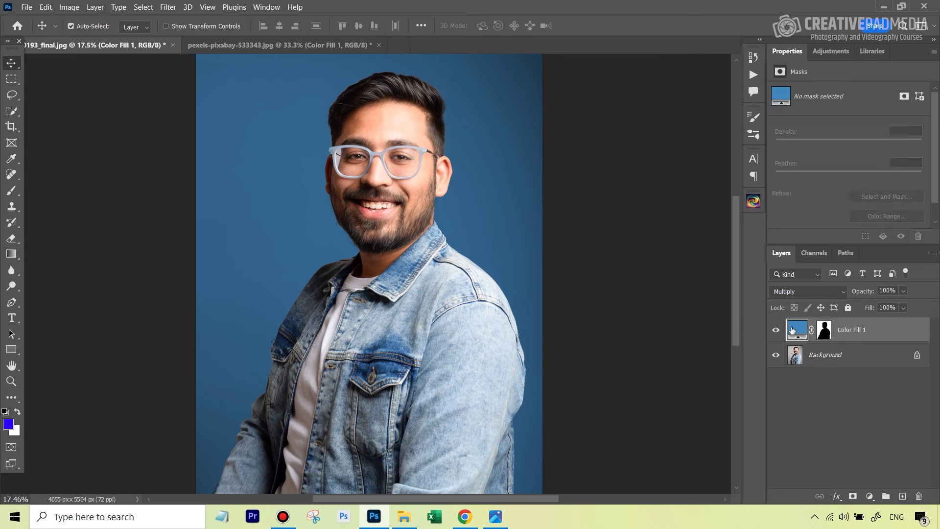
double_click(796, 332)
left_click(662, 192)
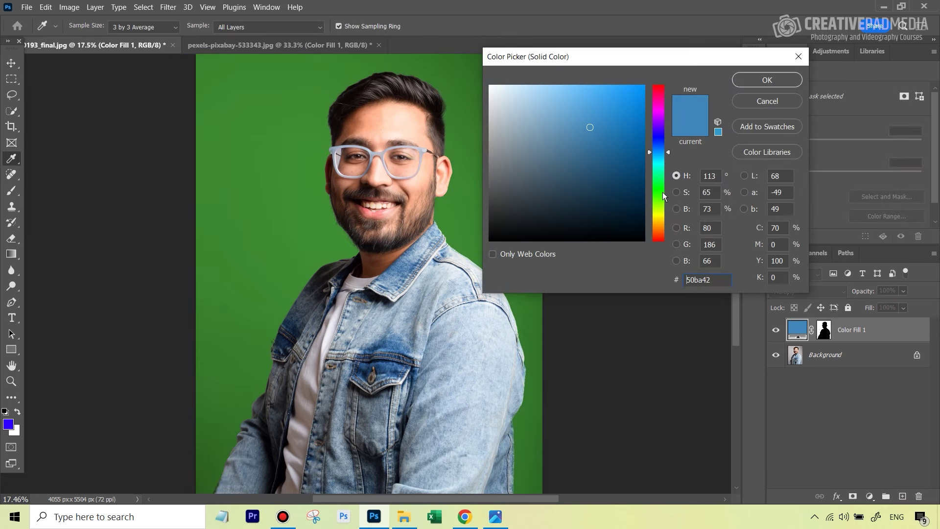
mouse_move(618, 197)
left_mouse_down()
mouse_move(664, 181)
mouse_move(665, 153)
left_mouse_up()
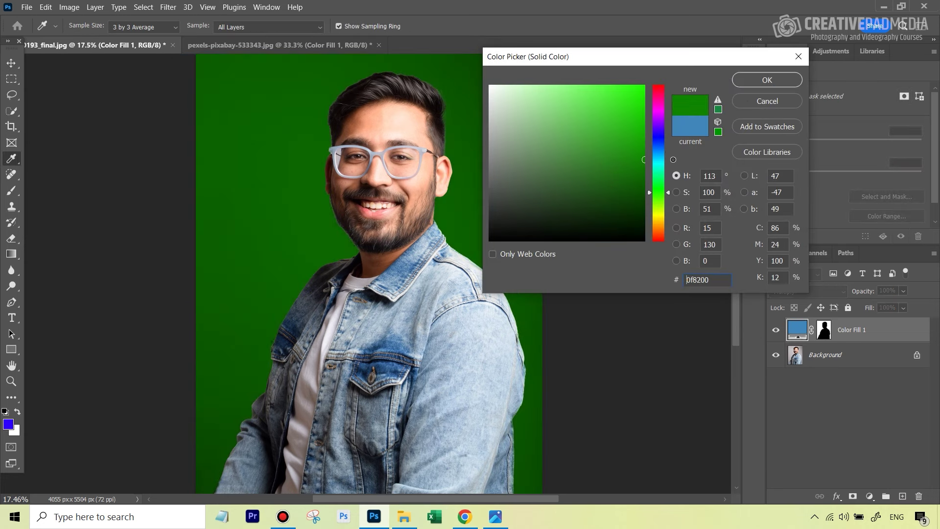
left_click(776, 82)
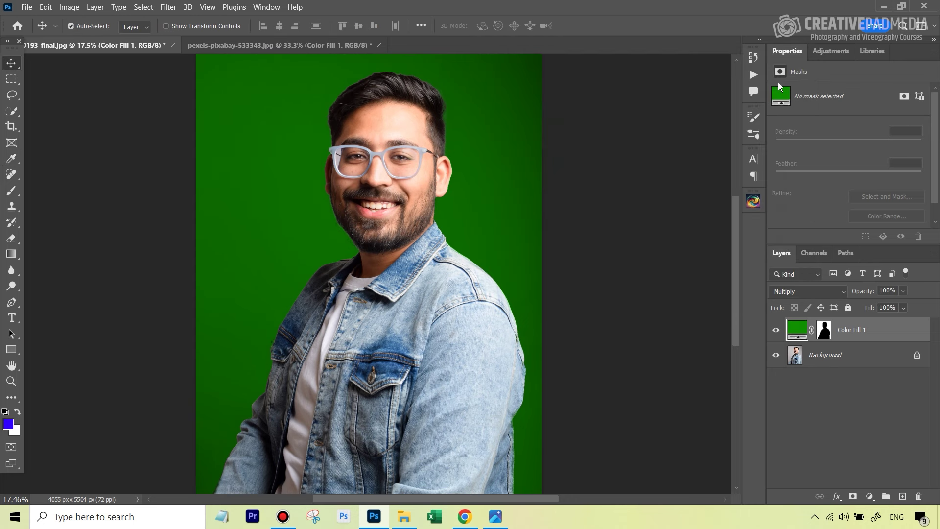
left_click(824, 293)
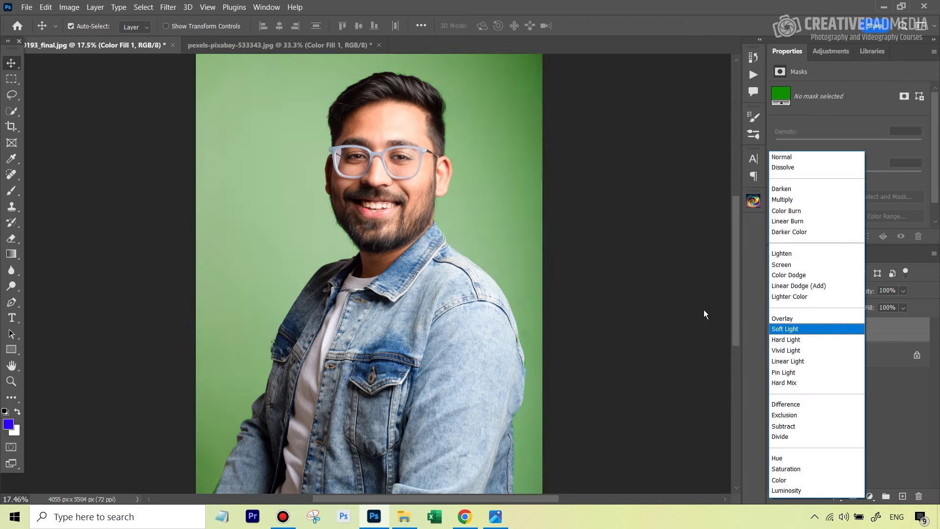
left_click(721, 319)
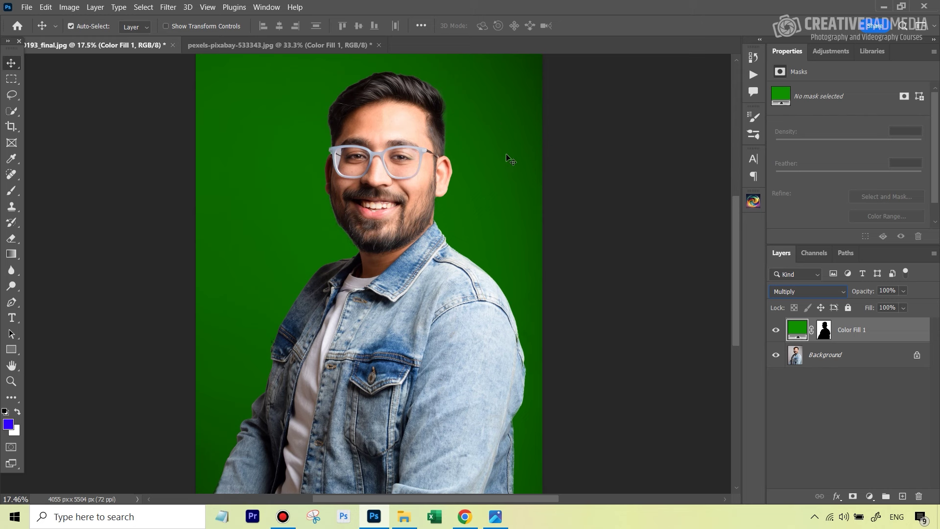